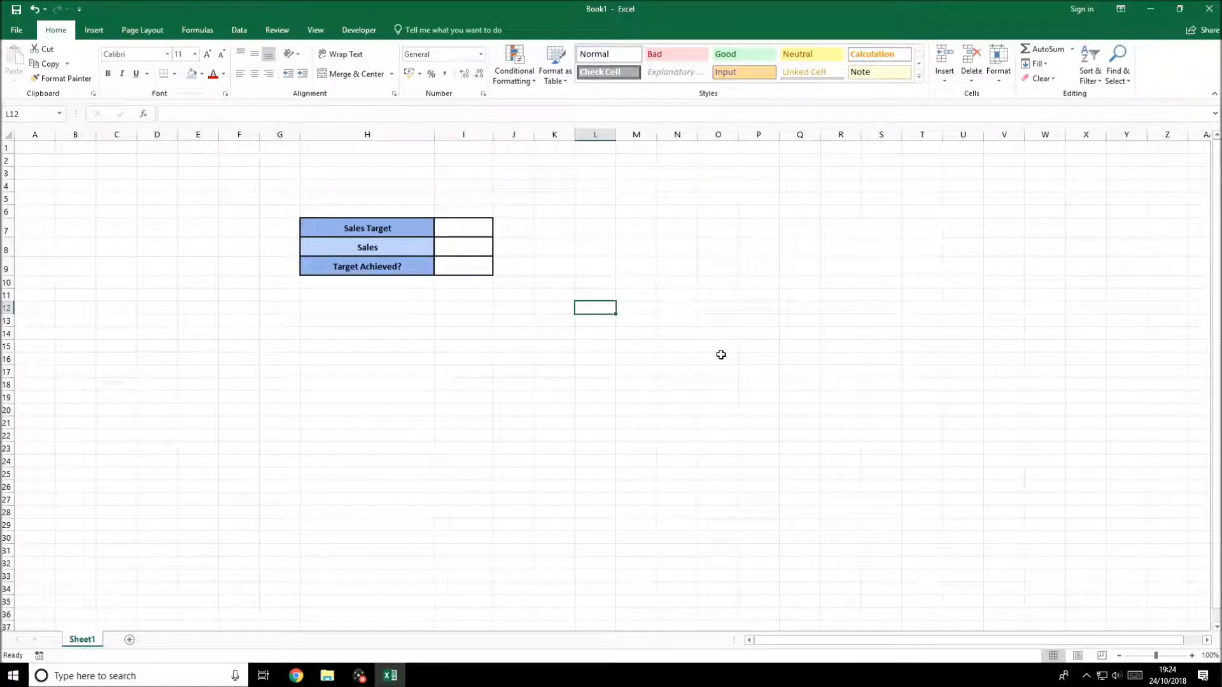
Enter the formula =IF(L6=1,1,0) in cell L12.
text(=)
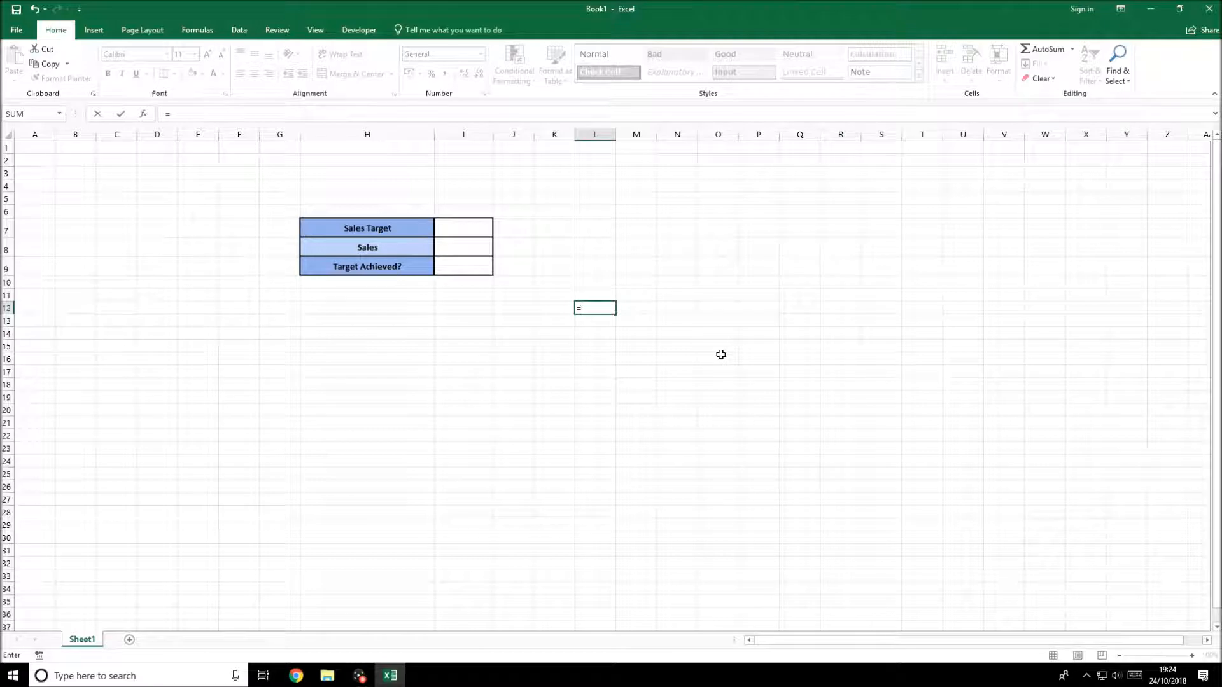
text(IF()
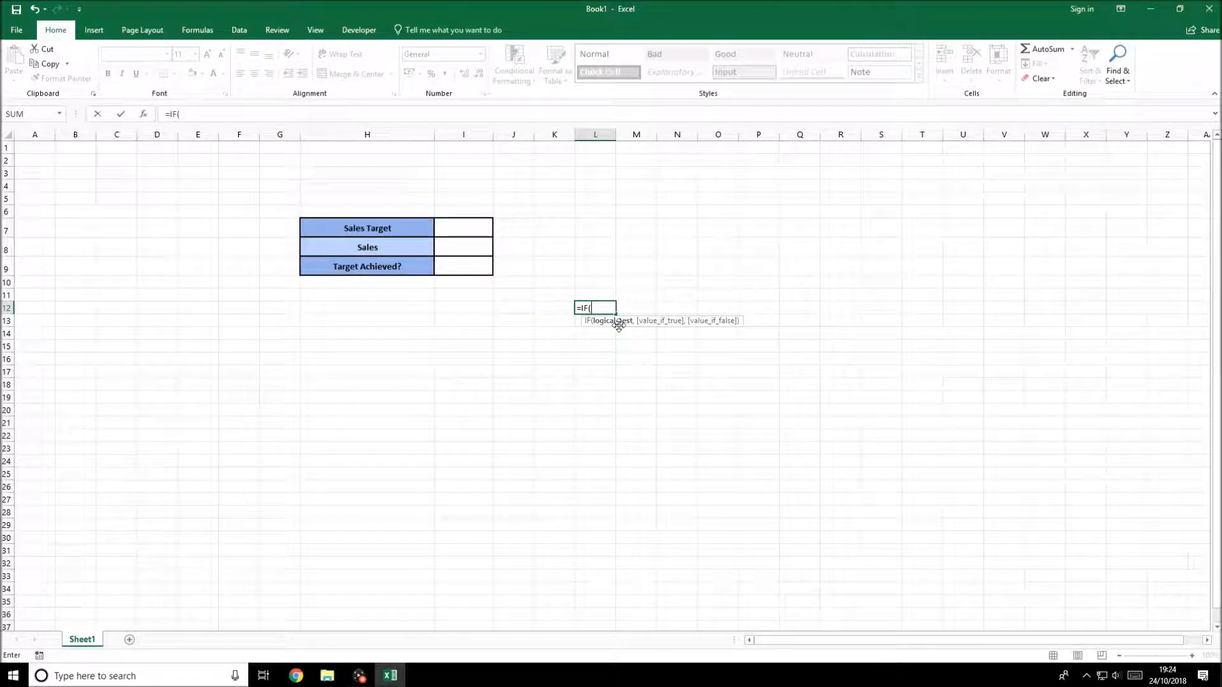
click(592, 211)
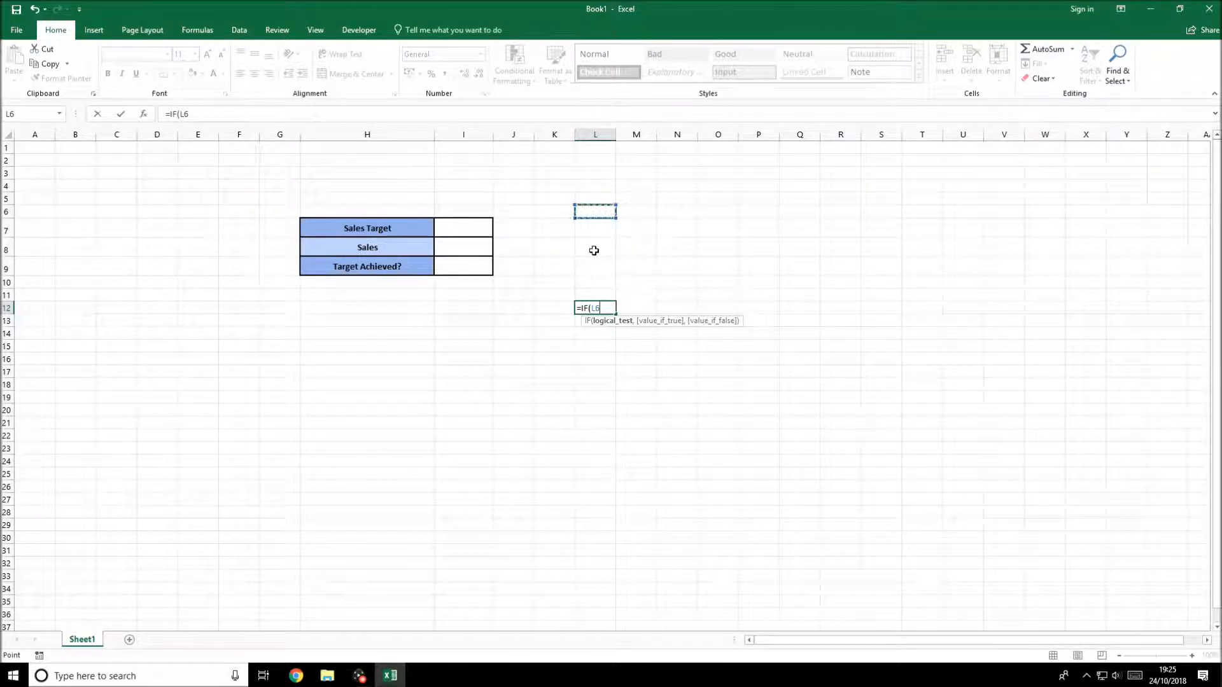
text(=1,)
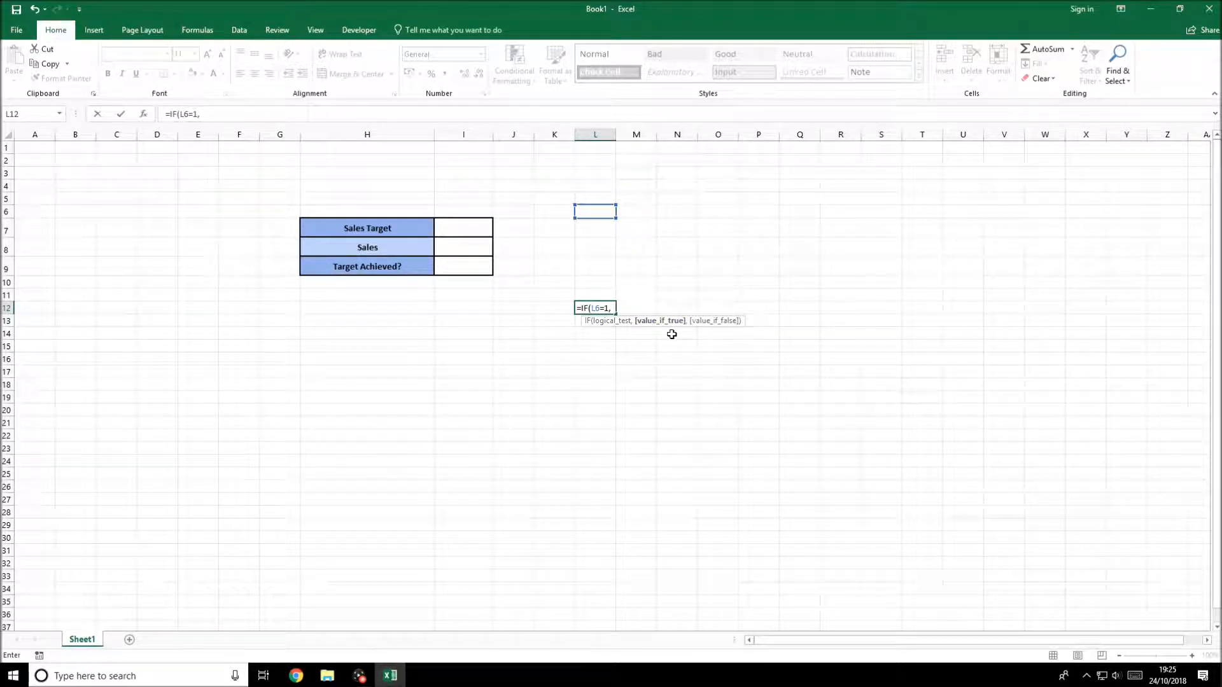
text(1,)
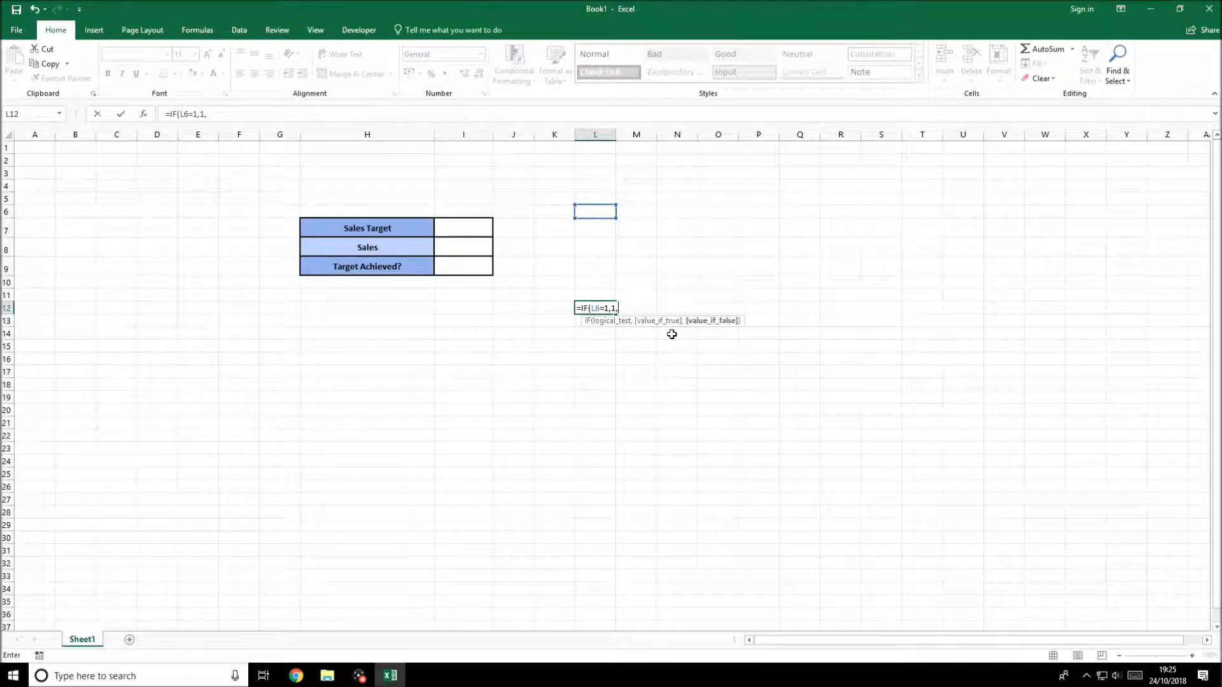
text(0))
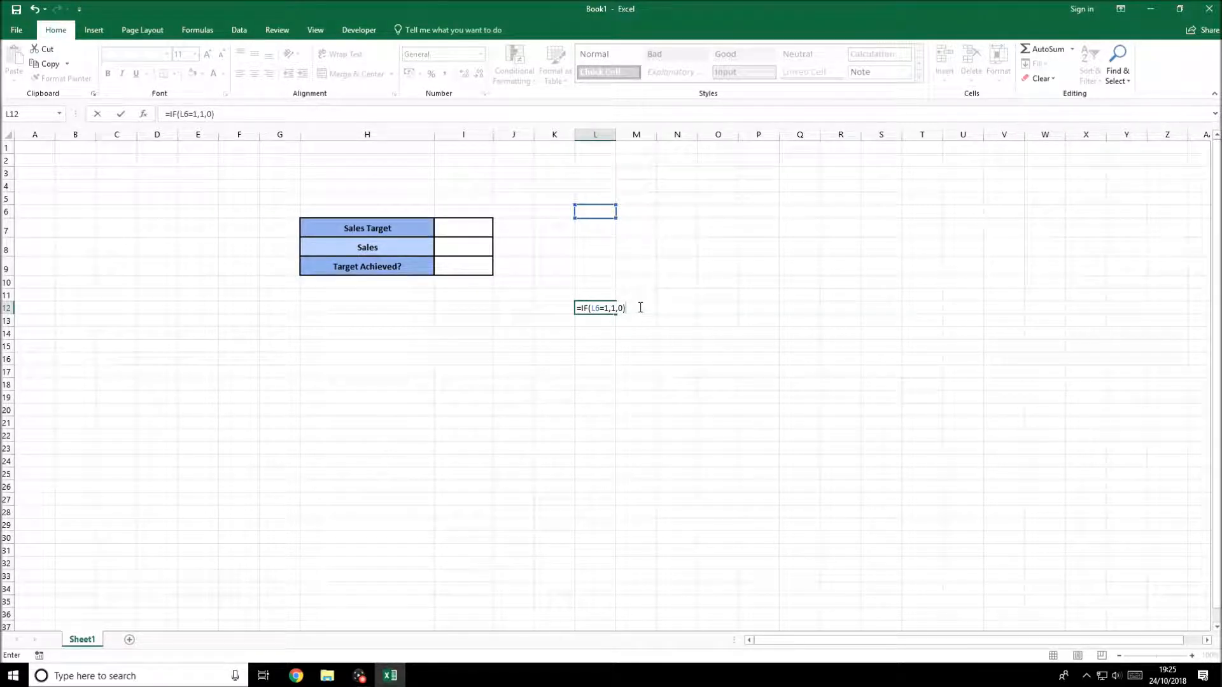
key(ctrl+Return)
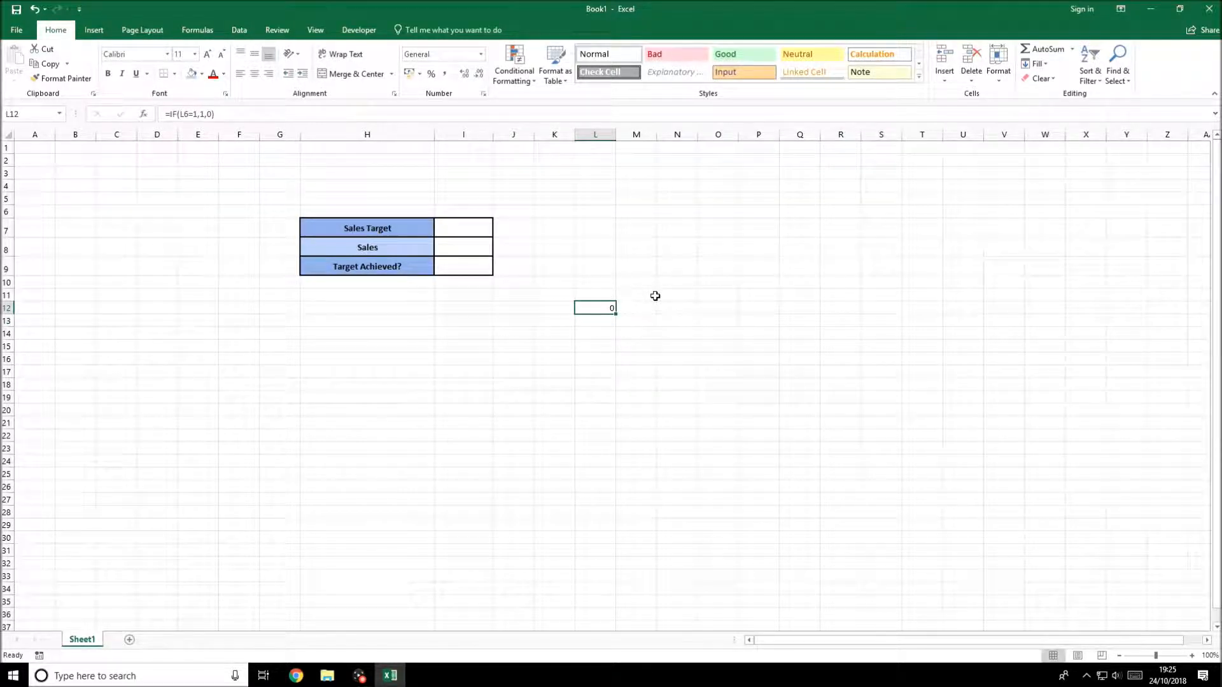
Enter 1 in cell L6 to test the true case of the IF formula.
key(Up)
key(Up)
key(Up)
key(Up)
key(Up)
key(Up)
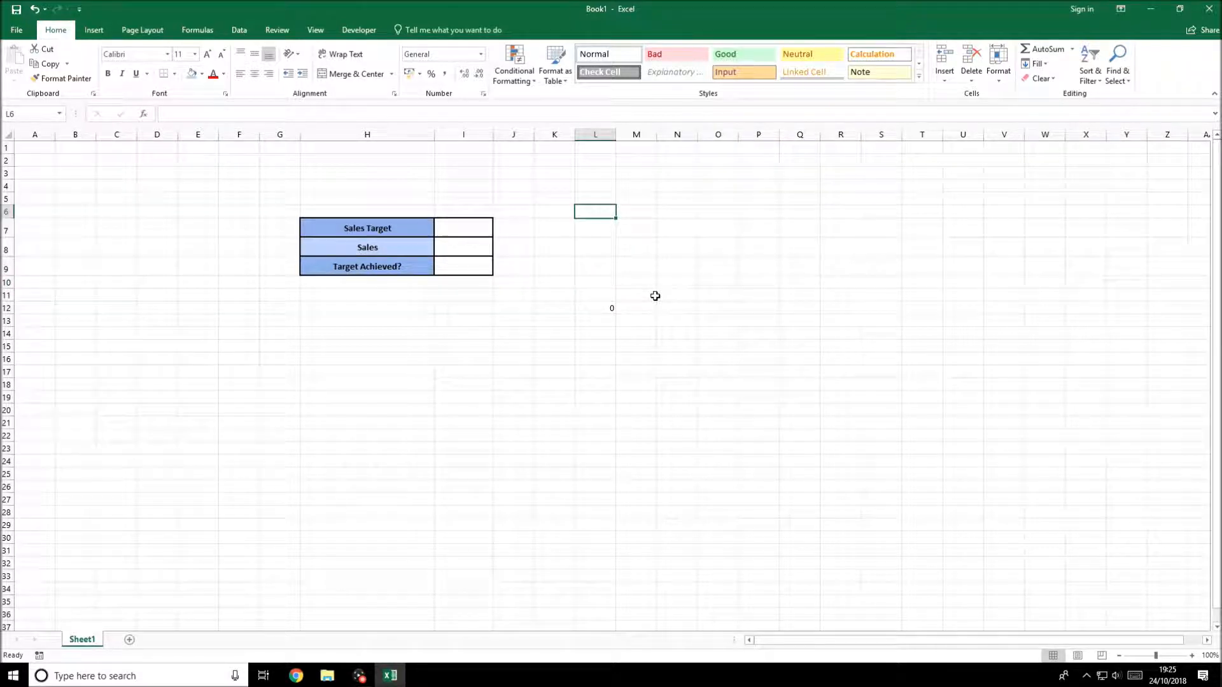
text(1)
key(Return)
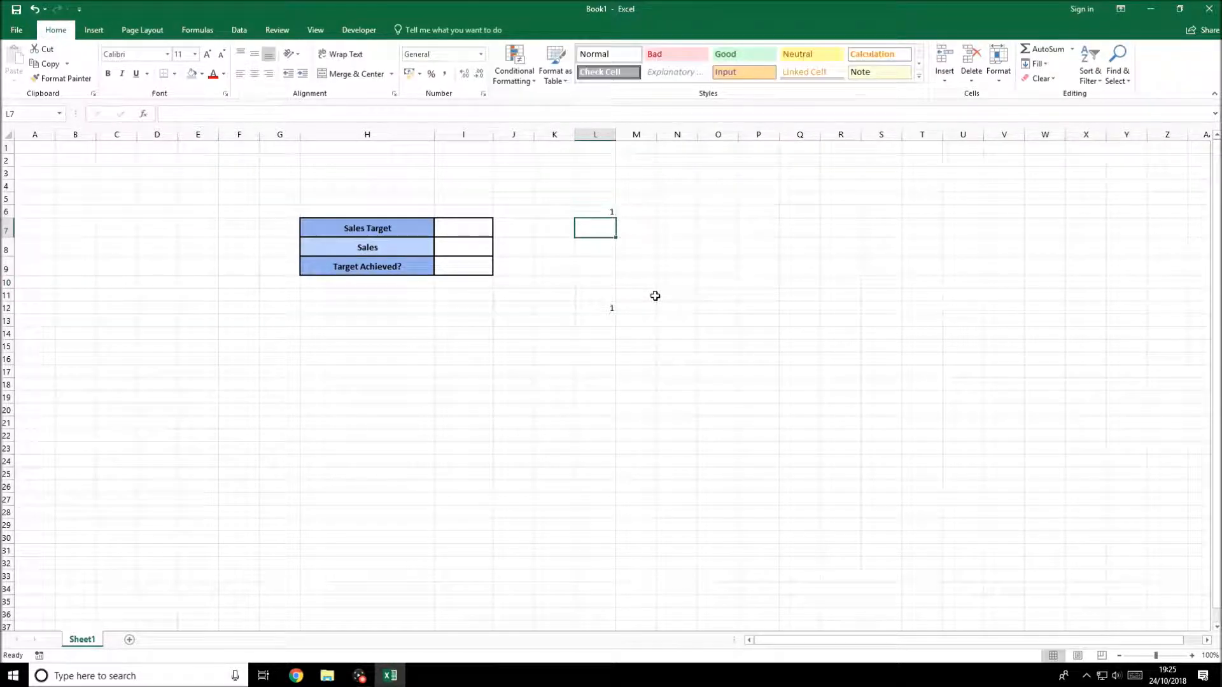
Check the formula cell L12, then set cell L6 to 2 to test the false case.
click(601, 310)
click(611, 210)
text(2)
key(Up)
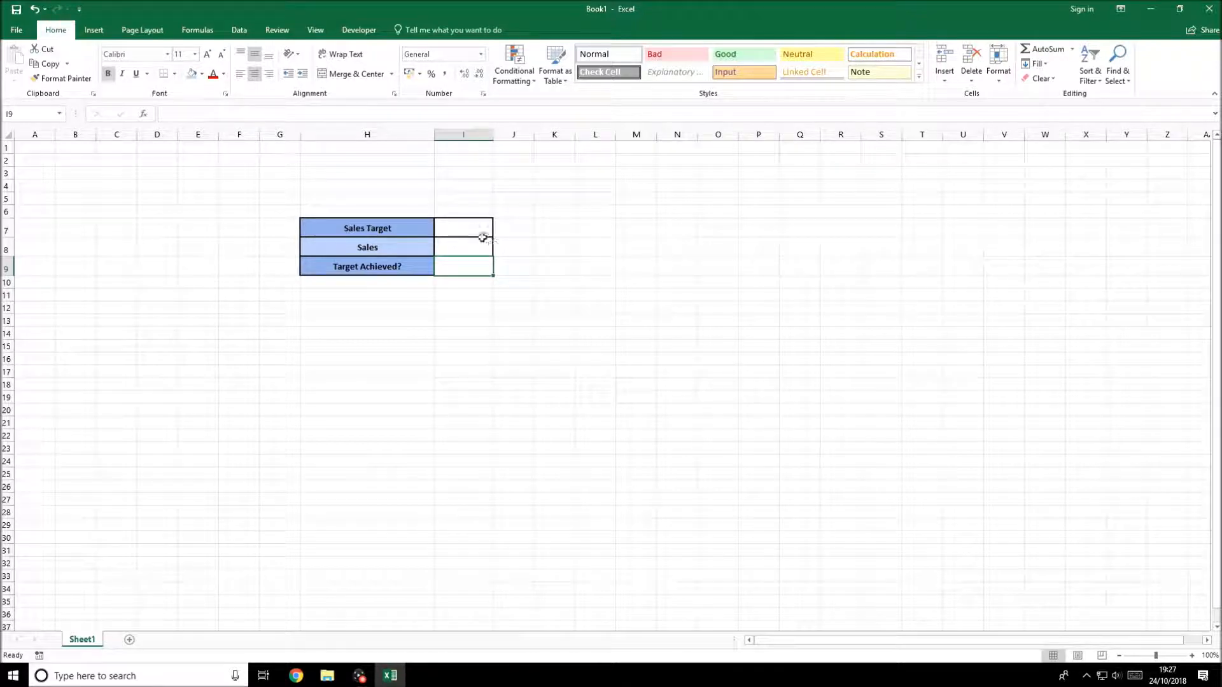
Begin an IF formula in I9, beside Target Achieved?, with the logical test I8>=I7 comparing Sales with Sales Target.
double_click(466, 268)
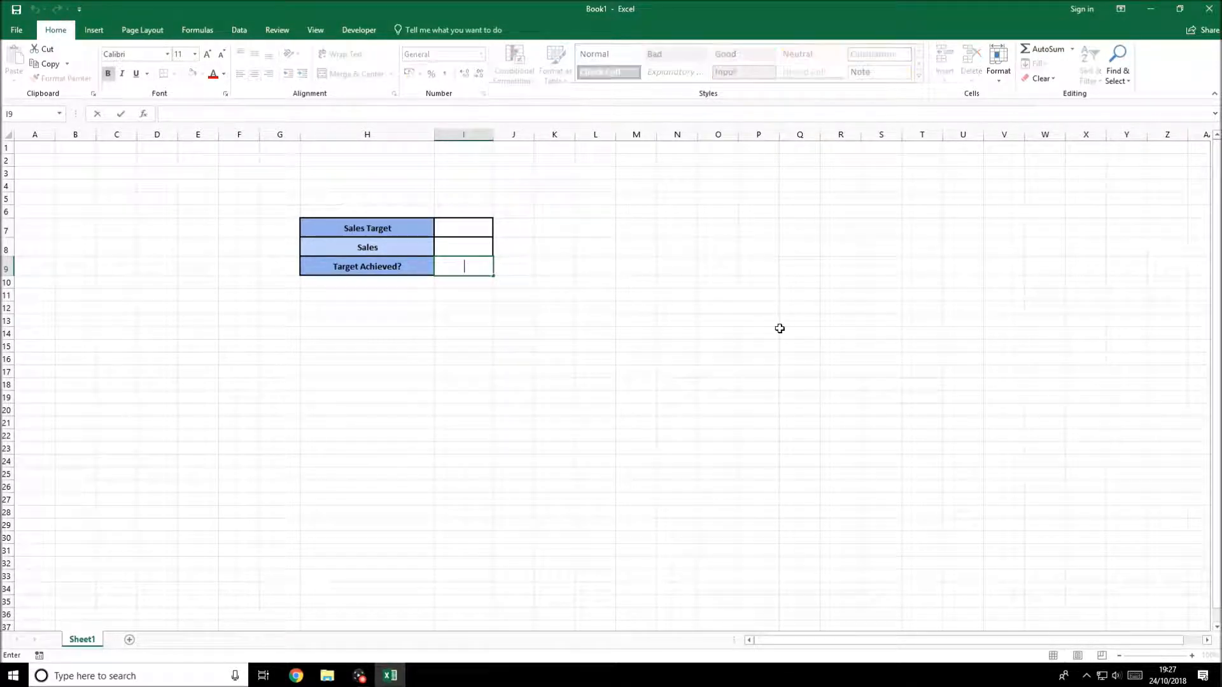
text(I)
text(=IF)
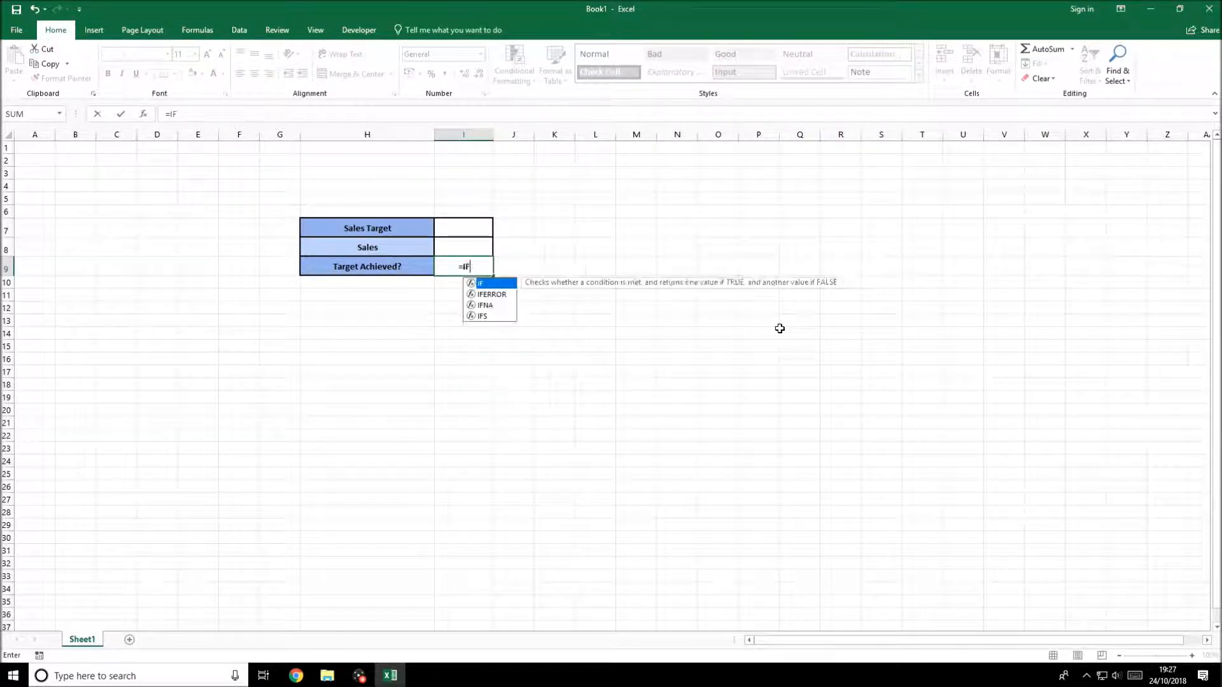
text(()
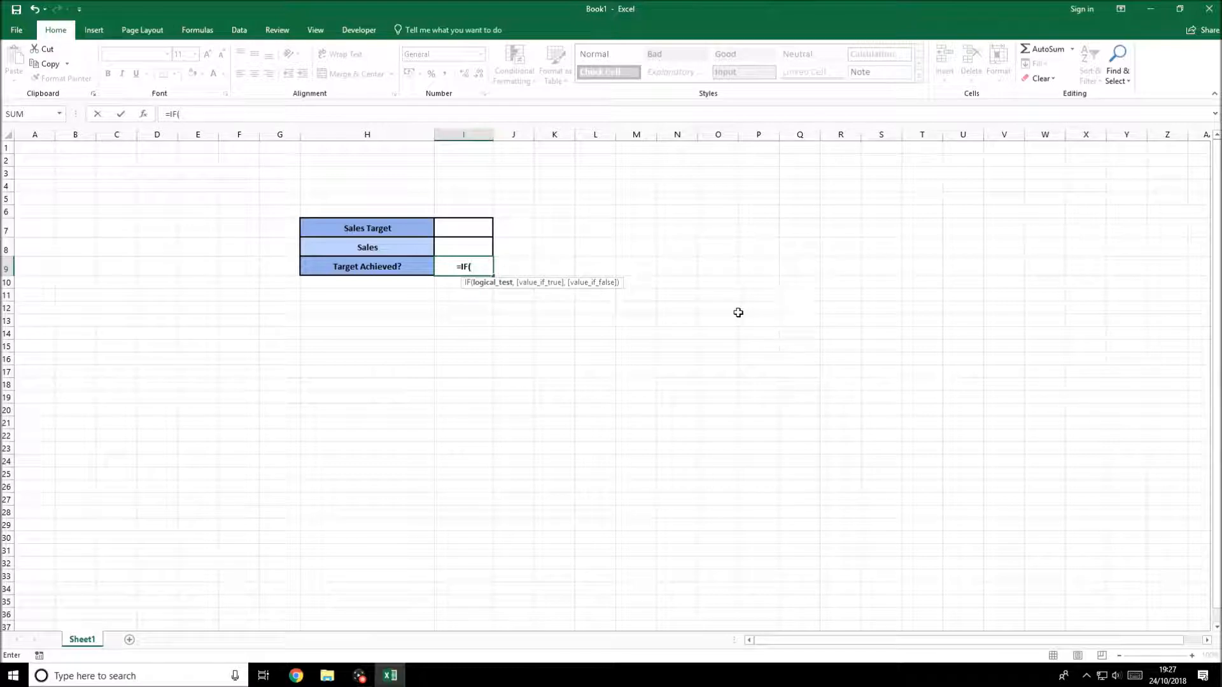
click(470, 248)
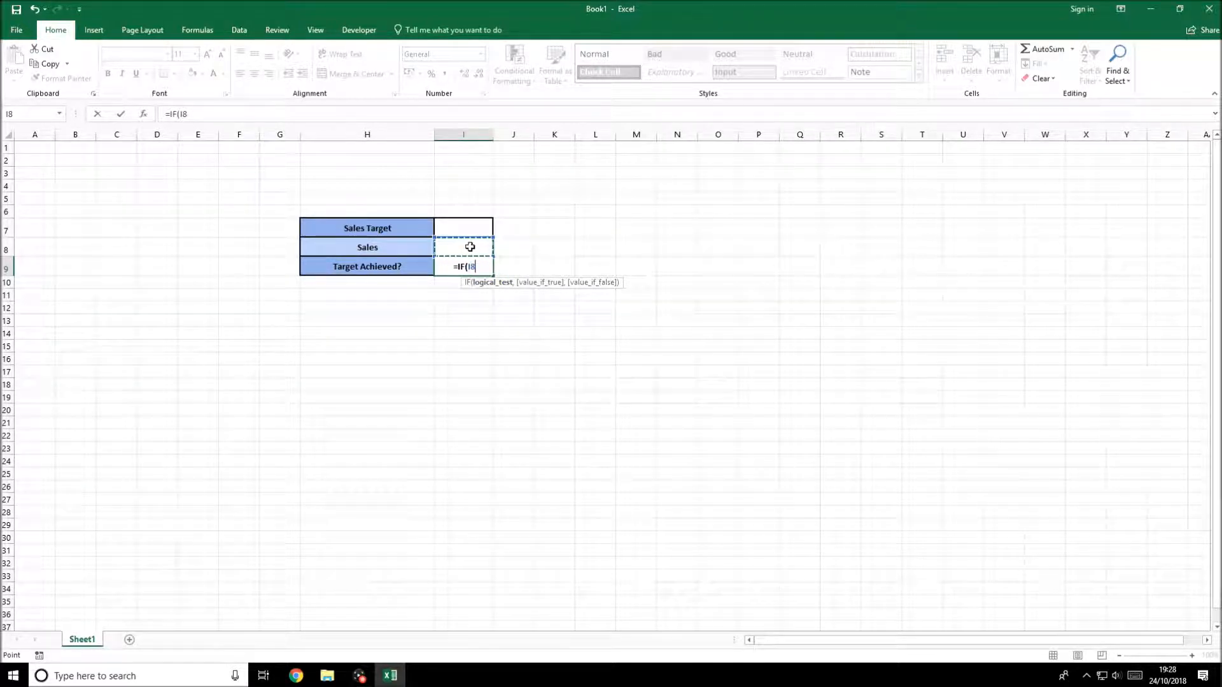
text(>)
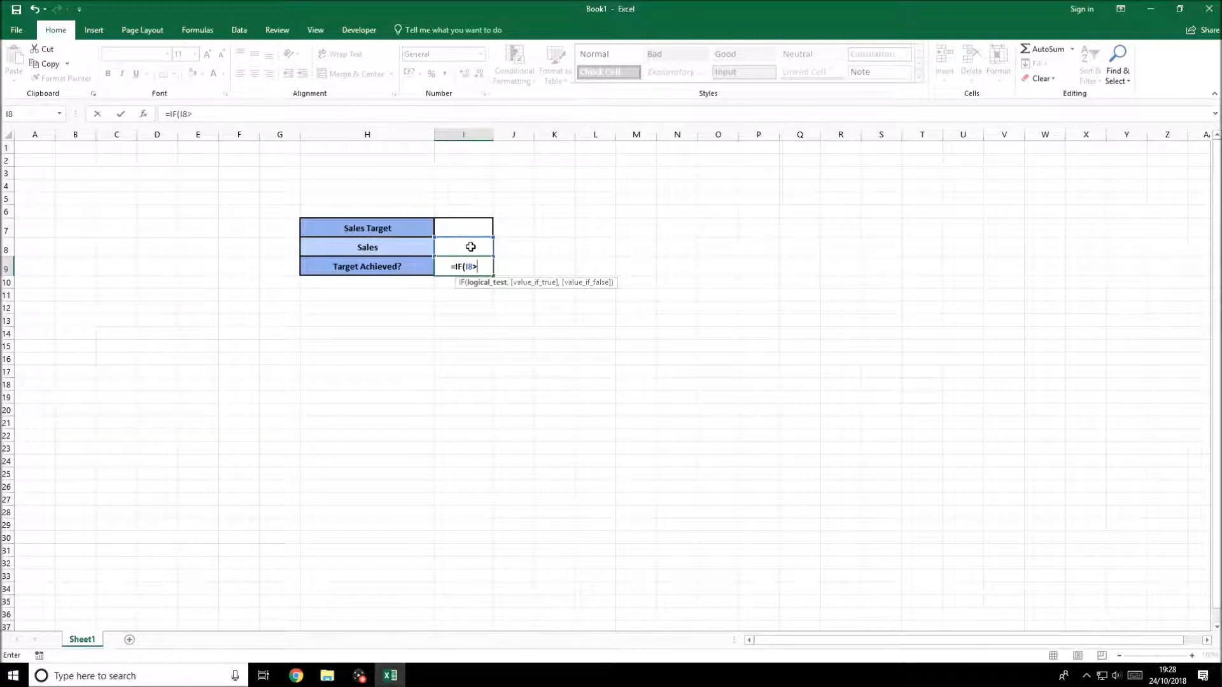
text(=)
click(469, 229)
text(,)
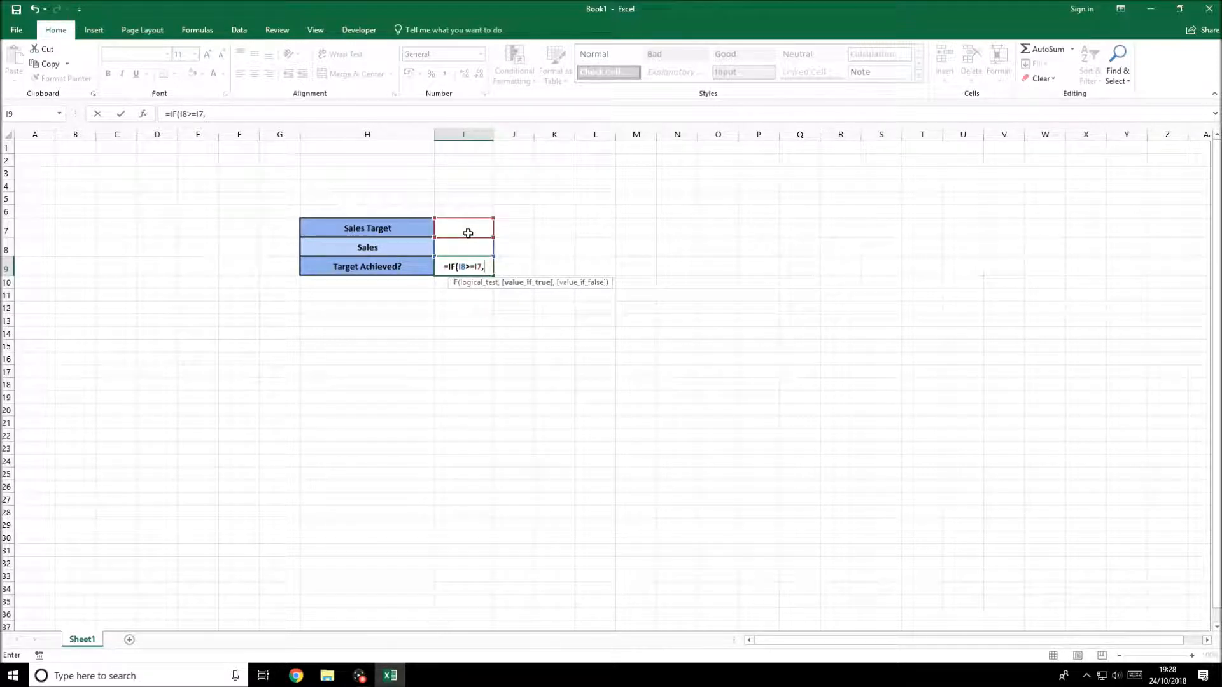
Complete the I9 formula so it returns "Yes" if true and "No" if false, and reselect the cell.
text(")
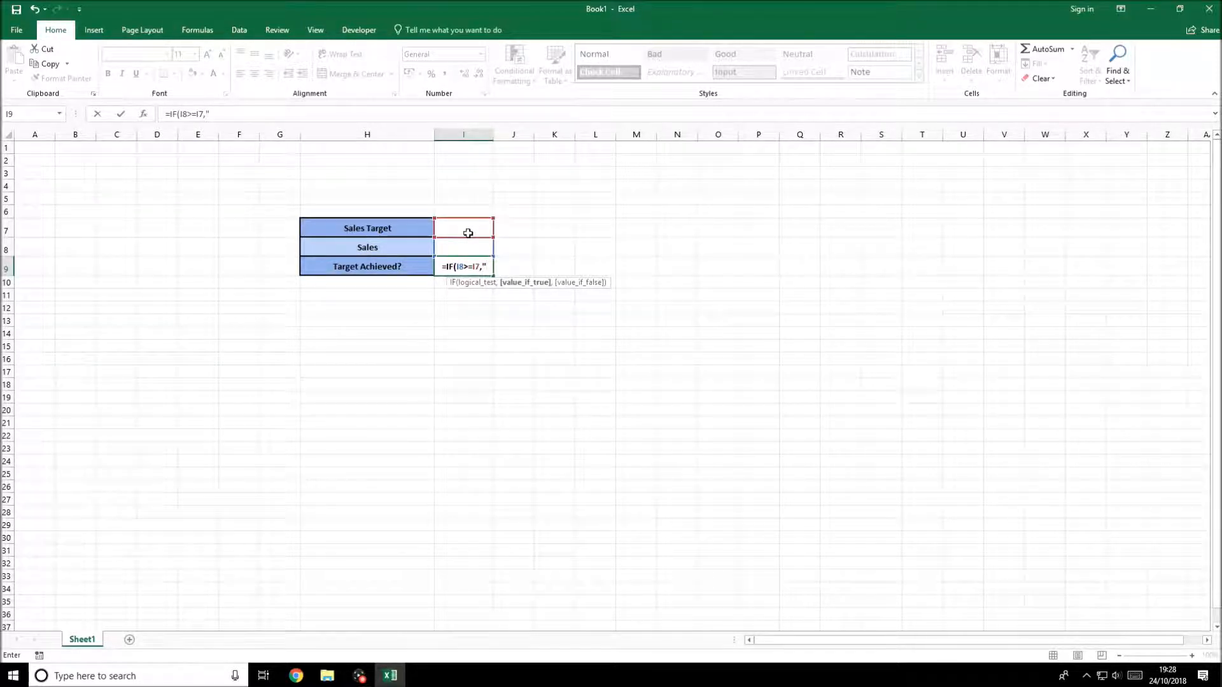
text(Y)
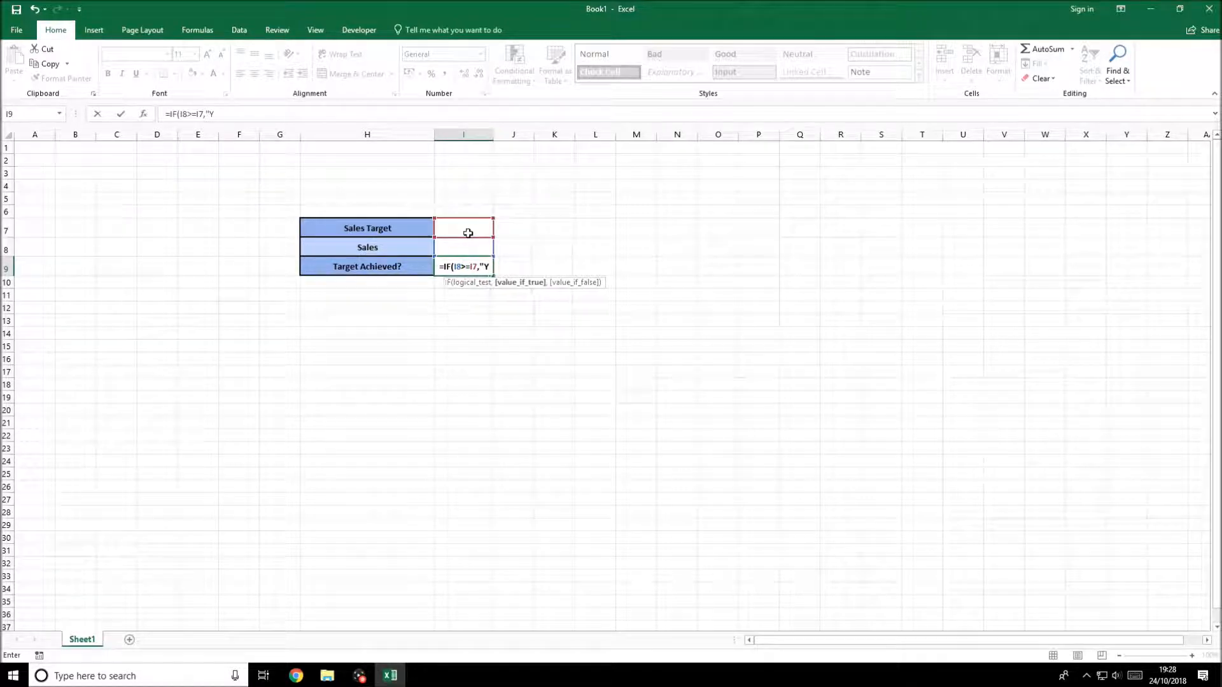
text(es")
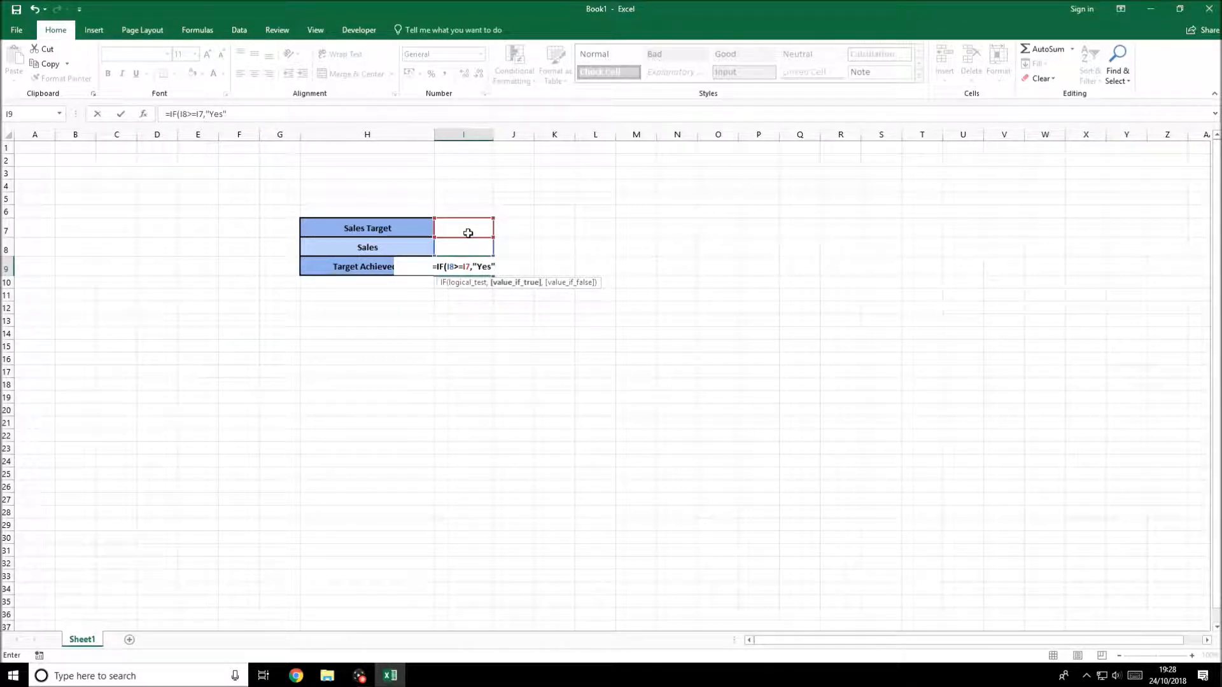
text(,"No")
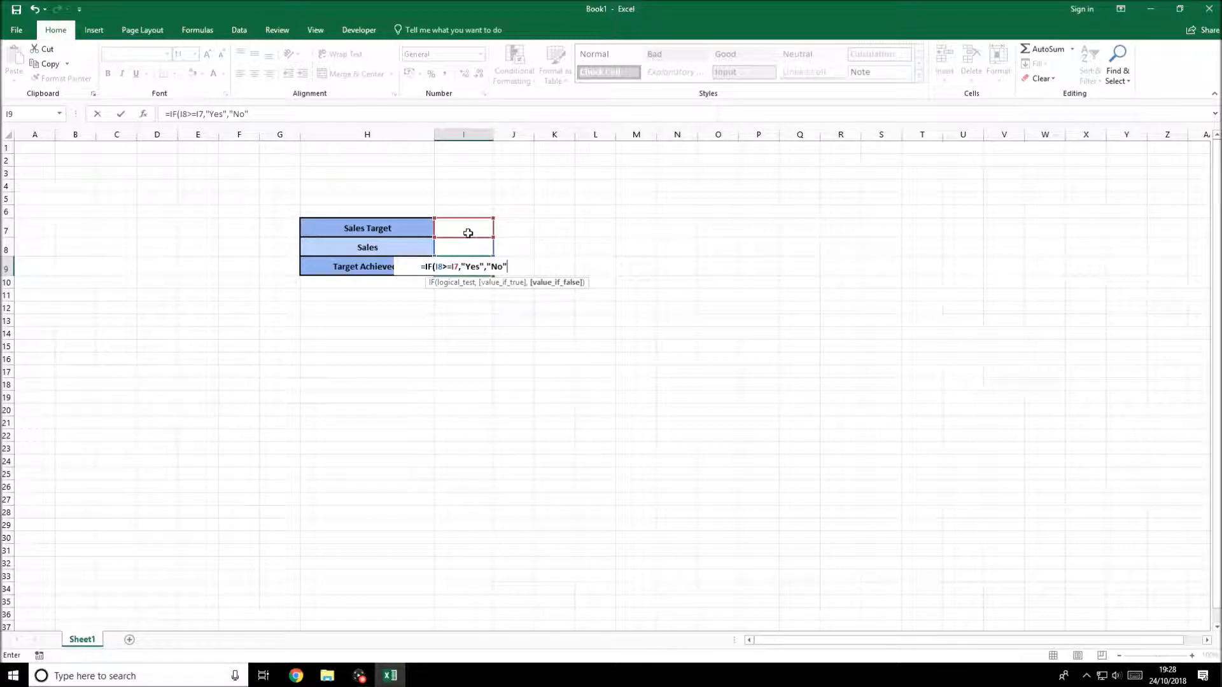
text())
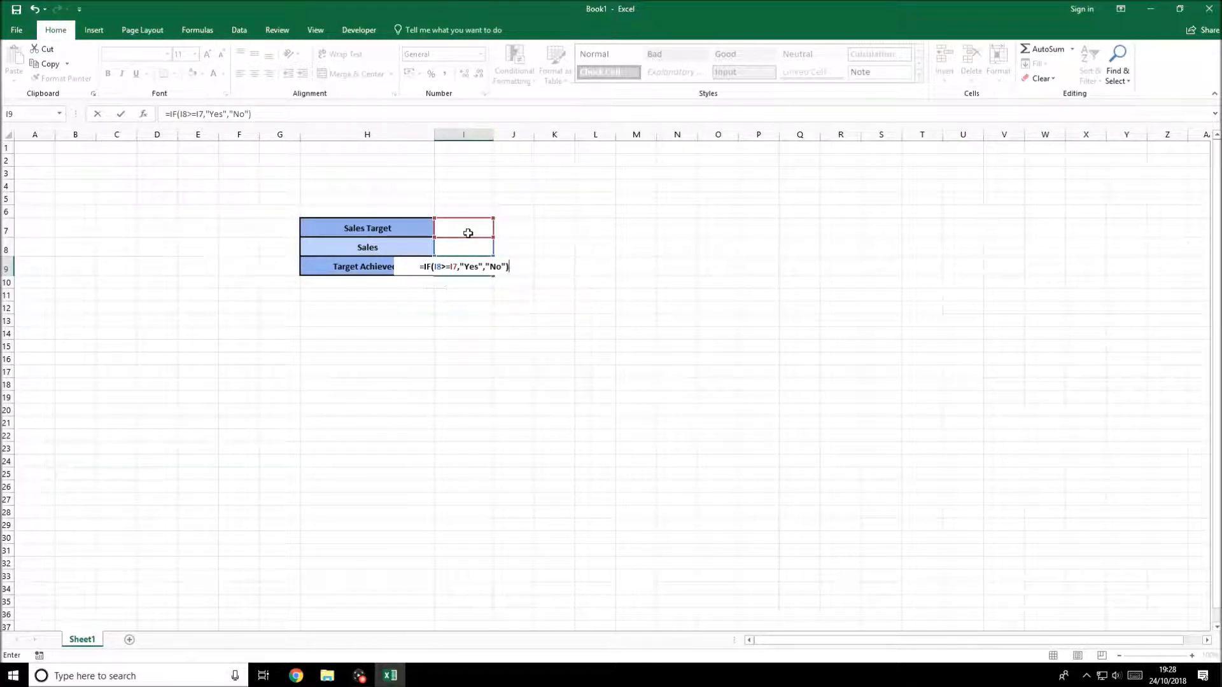
key(Return)
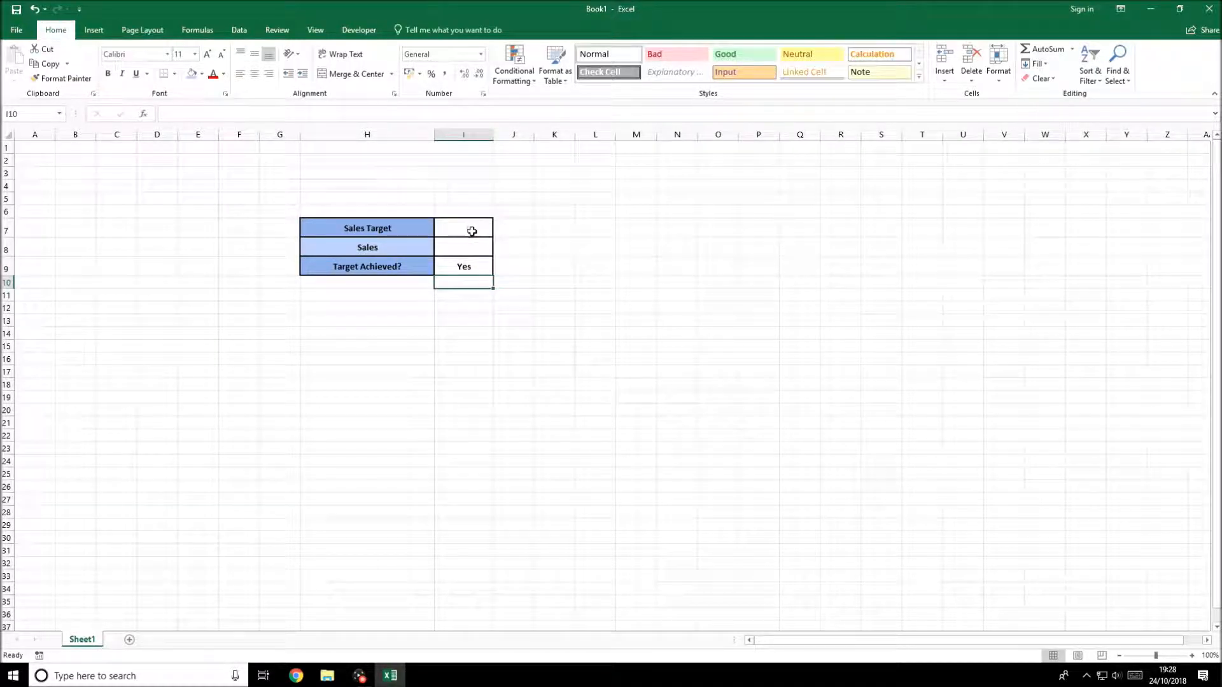
click(467, 265)
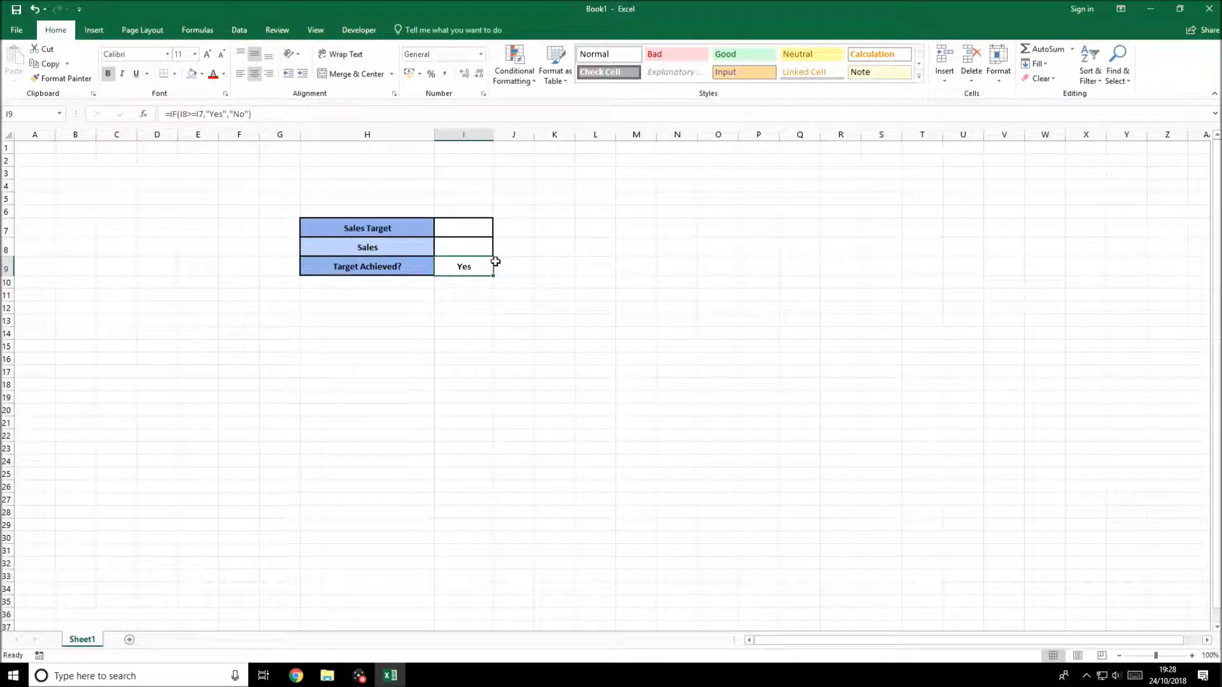
Enter a Sales Target of 150 in I7 and Sales of 140 in I8.
click(474, 231)
text(150)
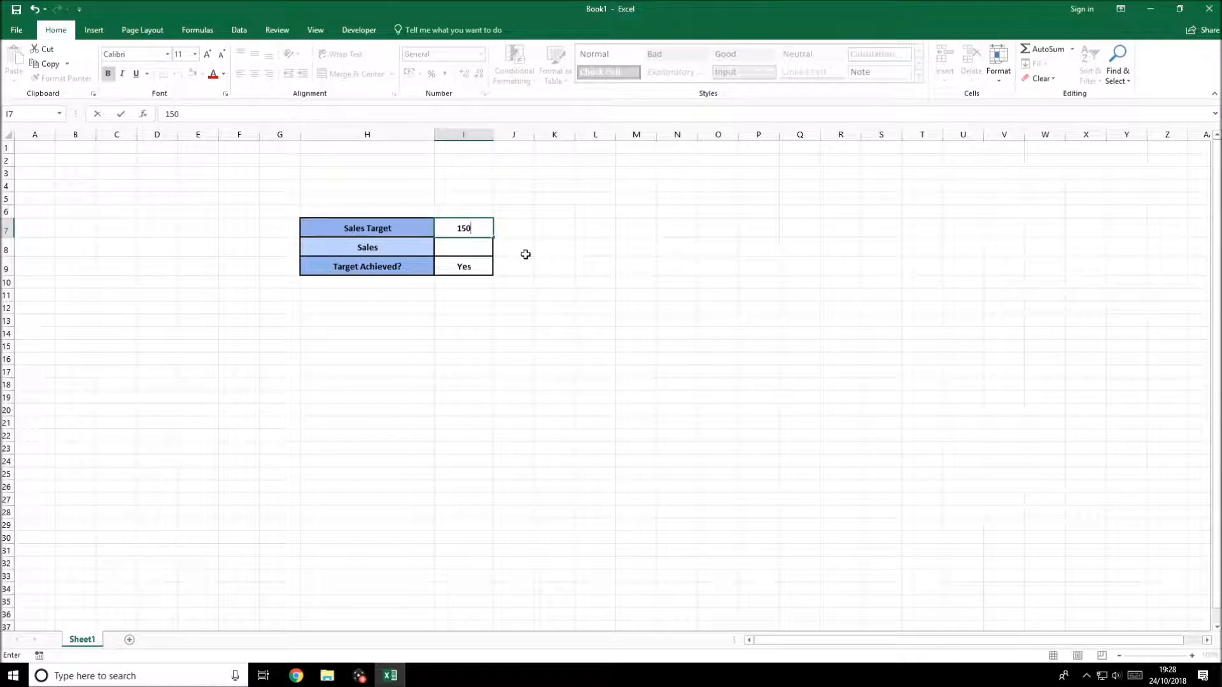
key(Return)
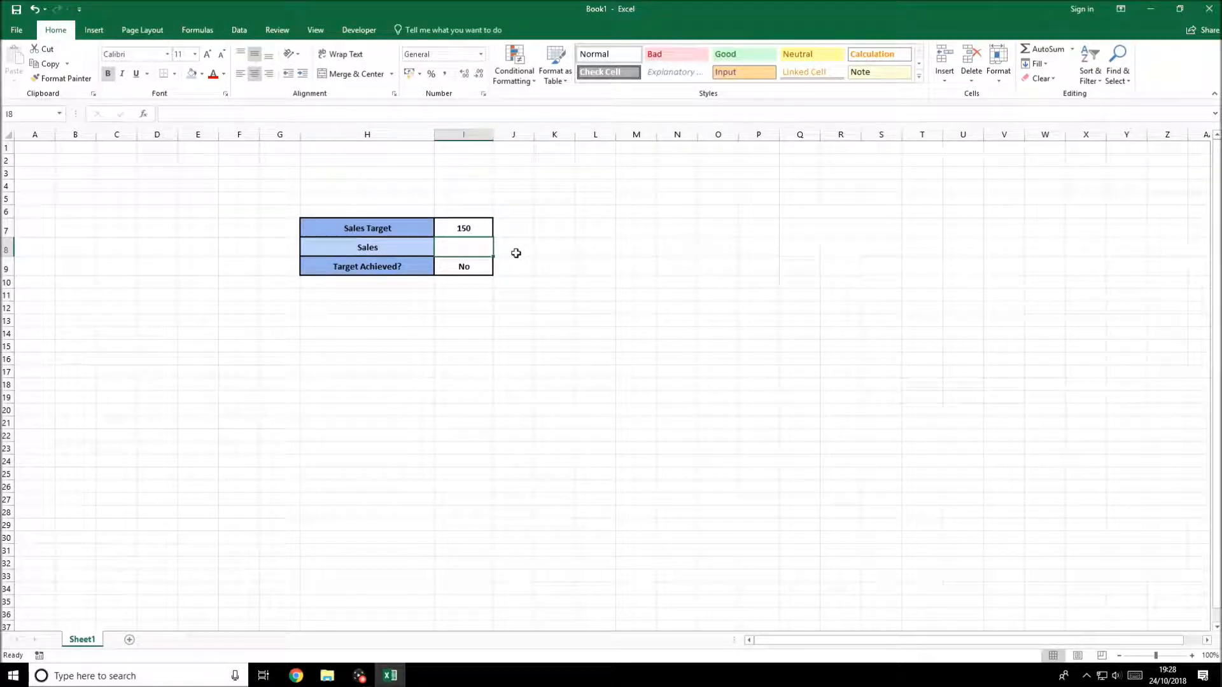
text(140)
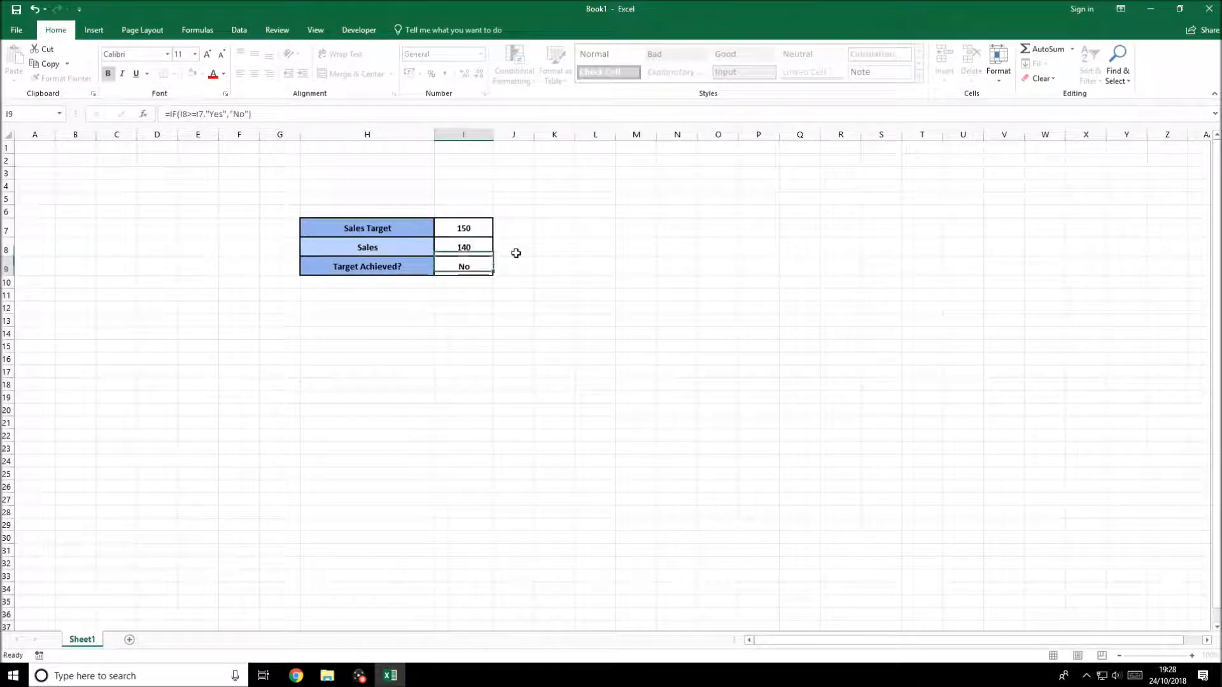
key(ctrl+Return)
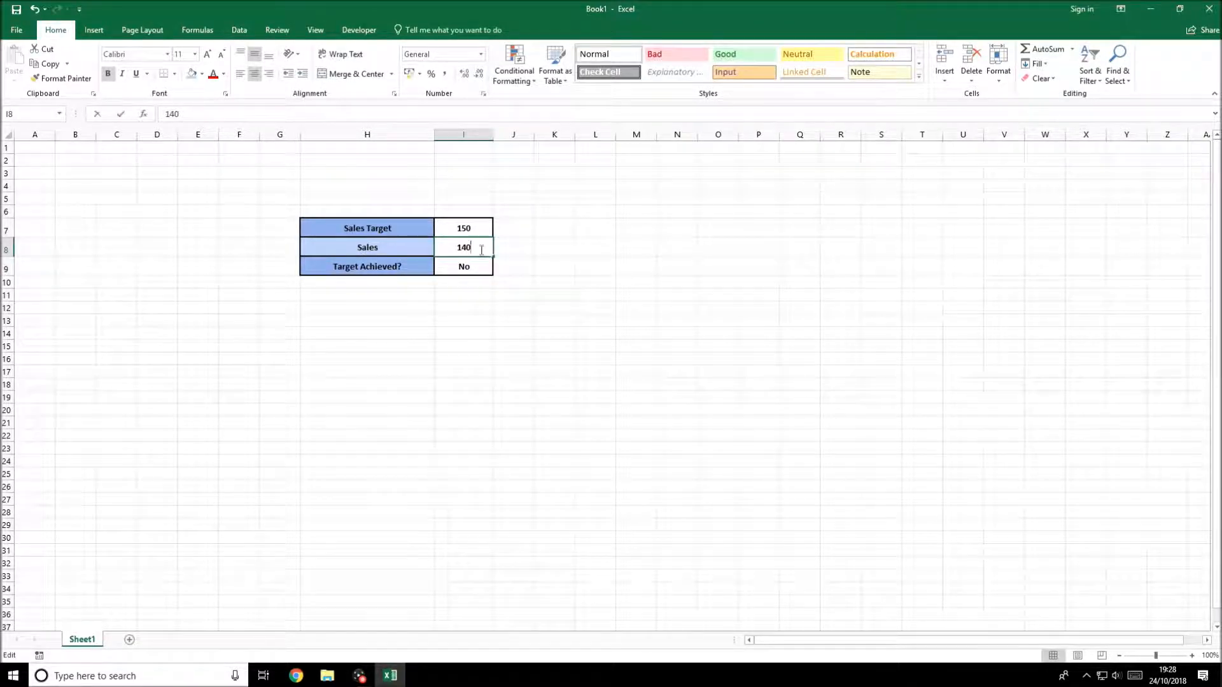
Change the Sales figure in I8 to 165 to test a value above the target.
double_click(482, 251)
double_click(457, 251)
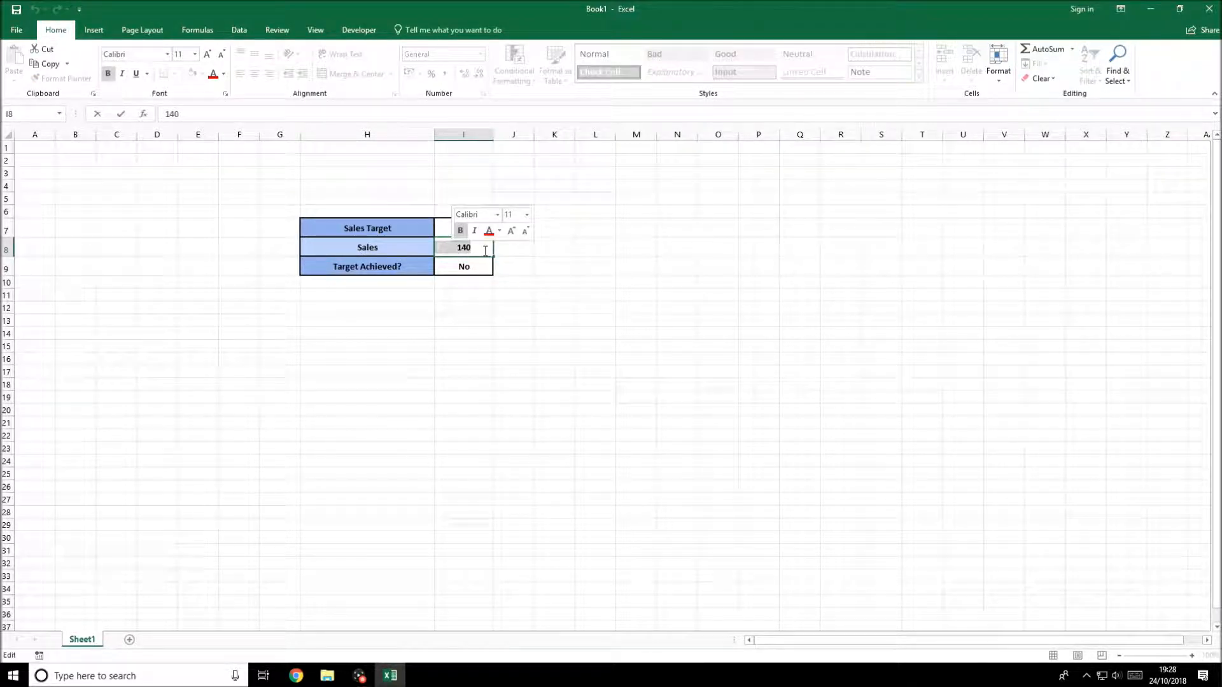
text(165)
key(Return)
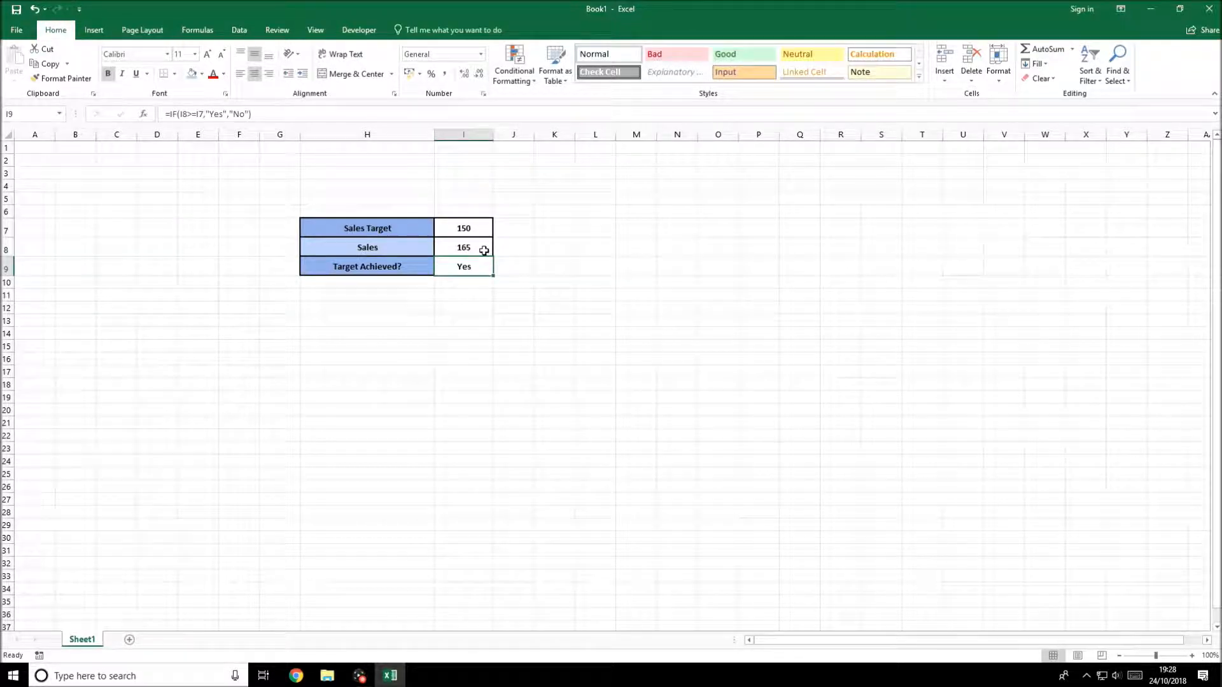
Set the Sales figure in I8 to 150, equal to the target, and select I9 to review its formula.
click(484, 250)
text(150)
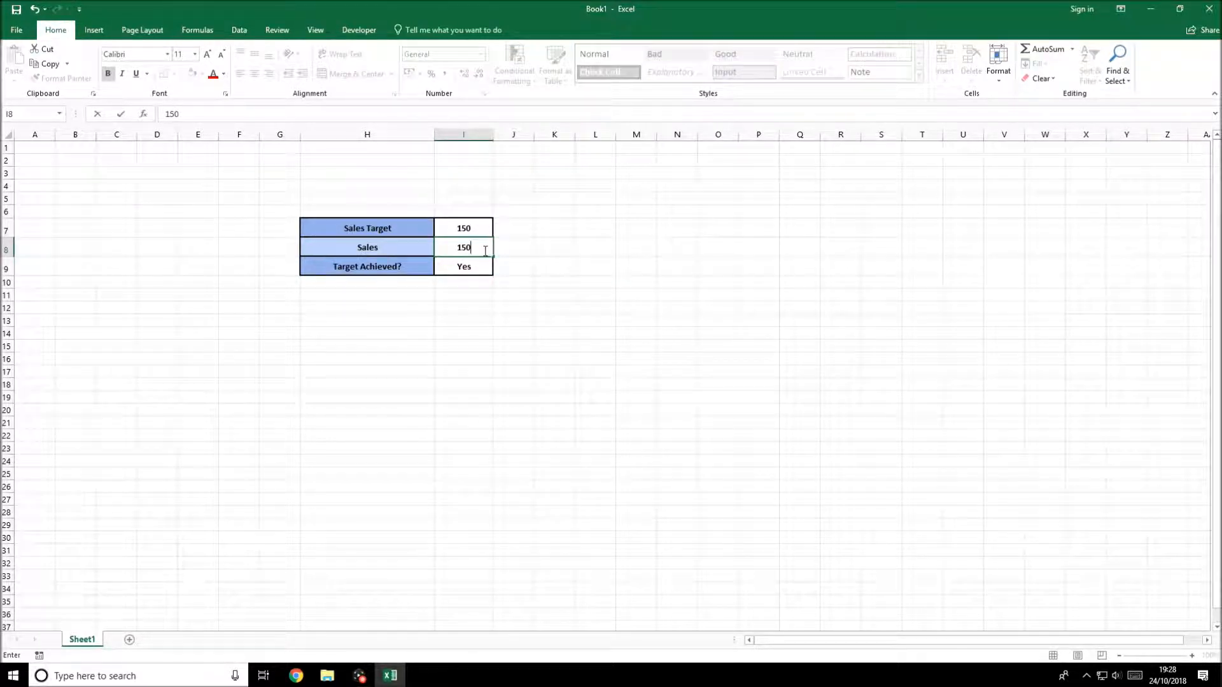
key(Return)
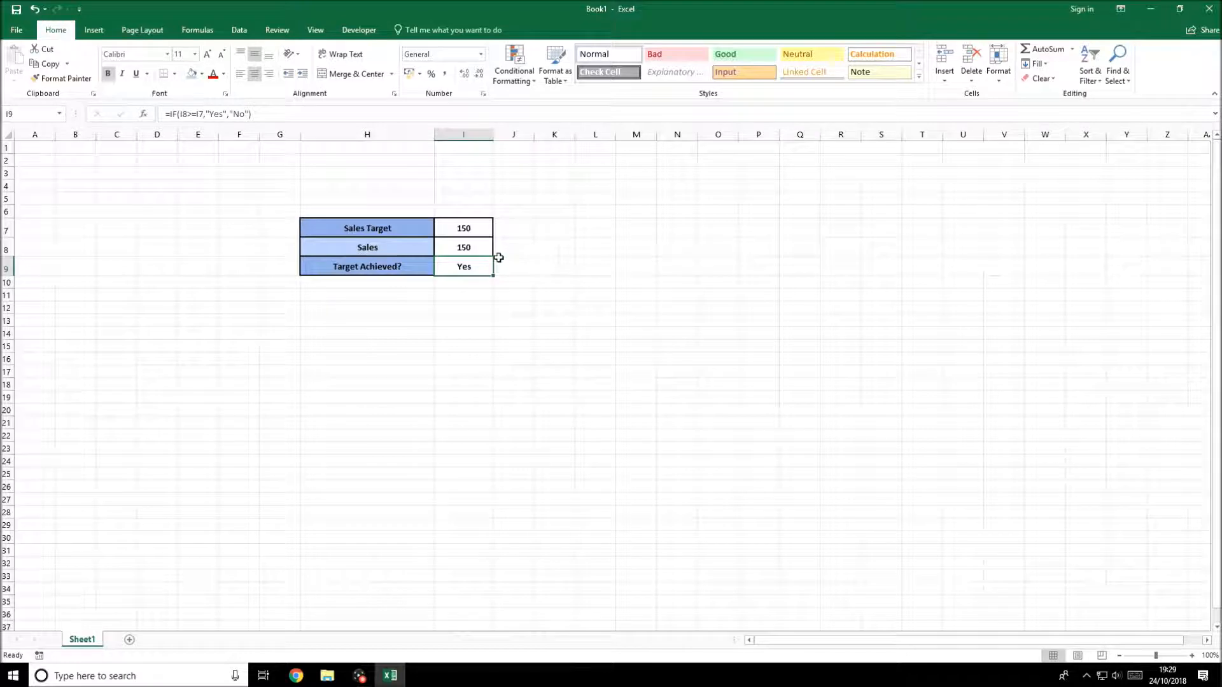
click(511, 214)
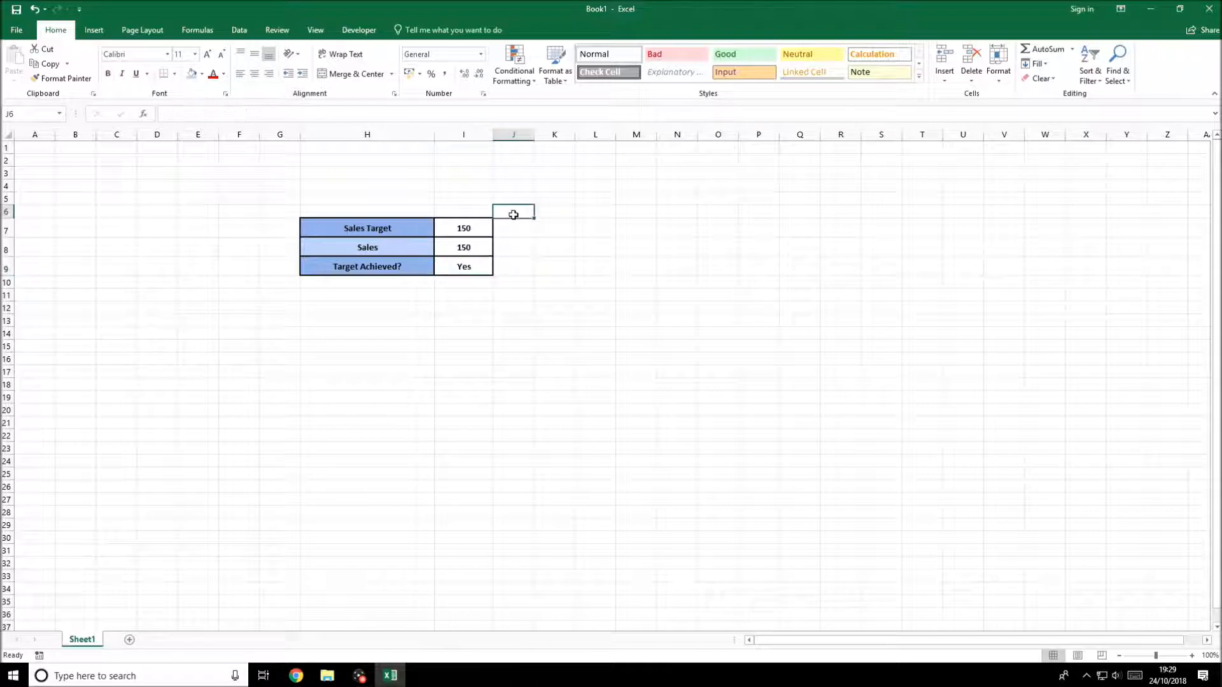
click(487, 268)
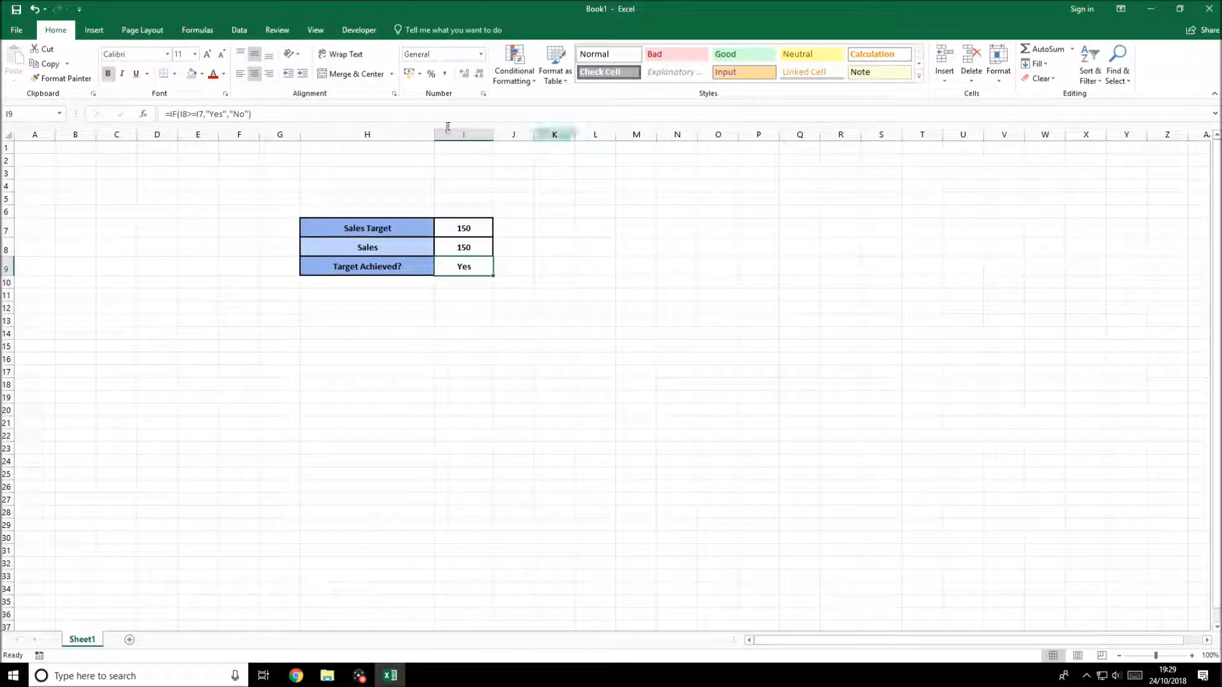